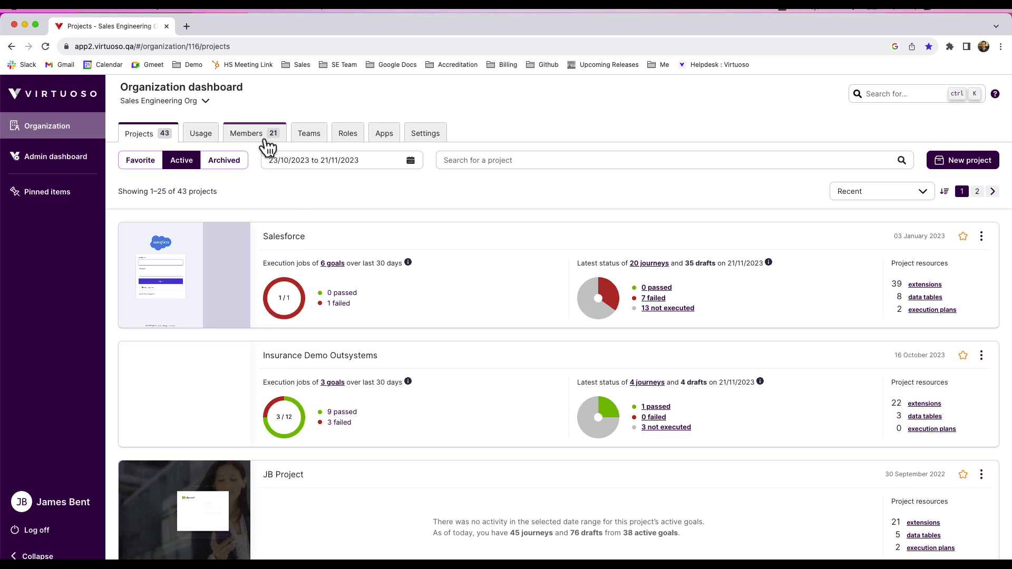
Open the sharing settings of the Insurance Demo Outsystems project and check the access roles available for the test user.
left_click(309, 357)
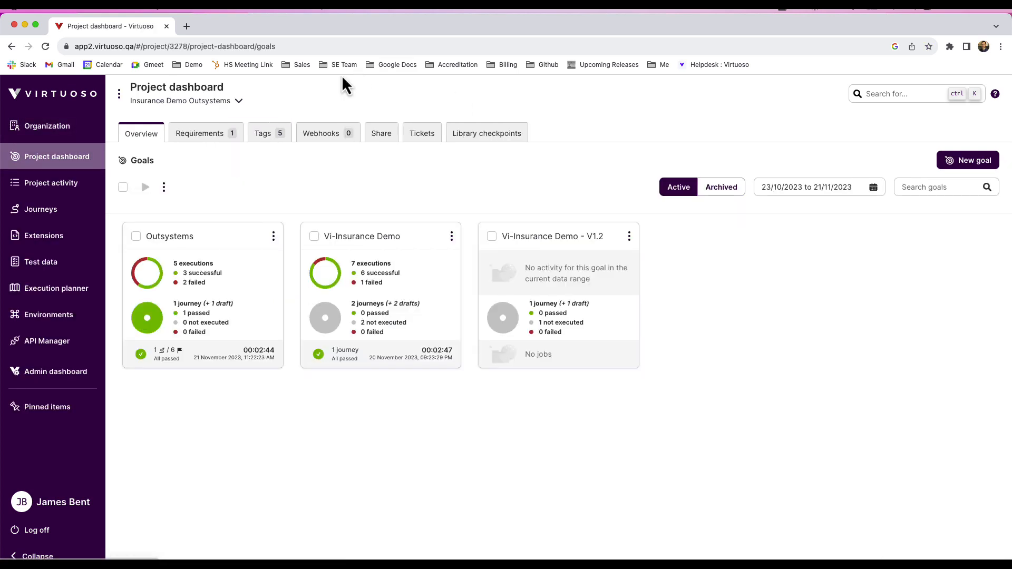
left_click(396, 145)
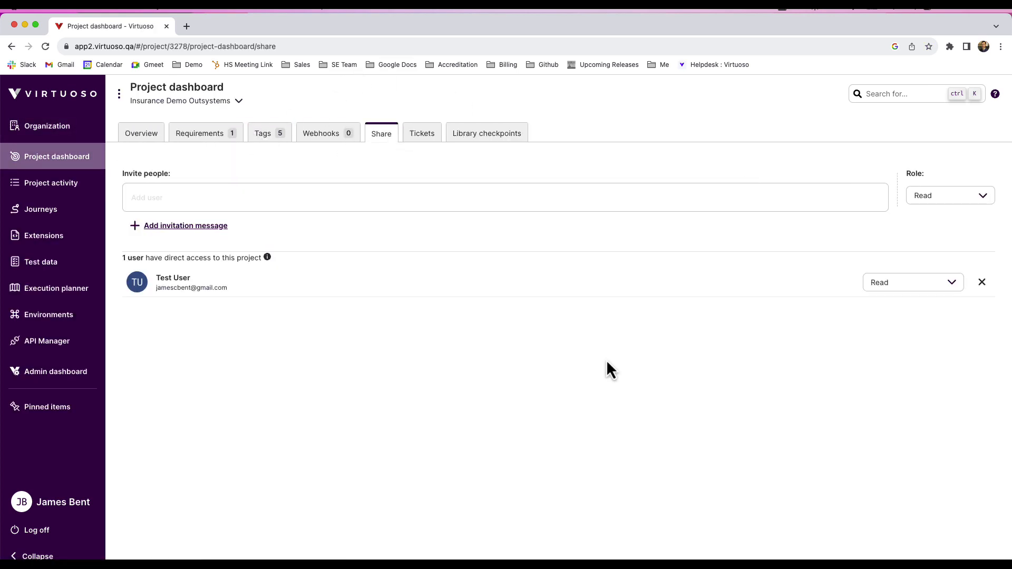
left_click(954, 285)
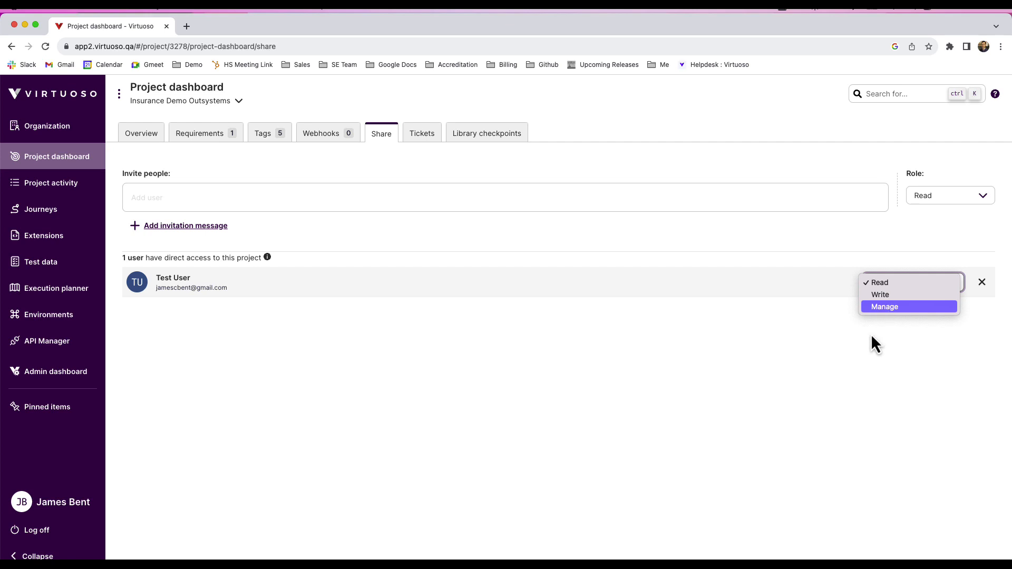
left_click(887, 308)
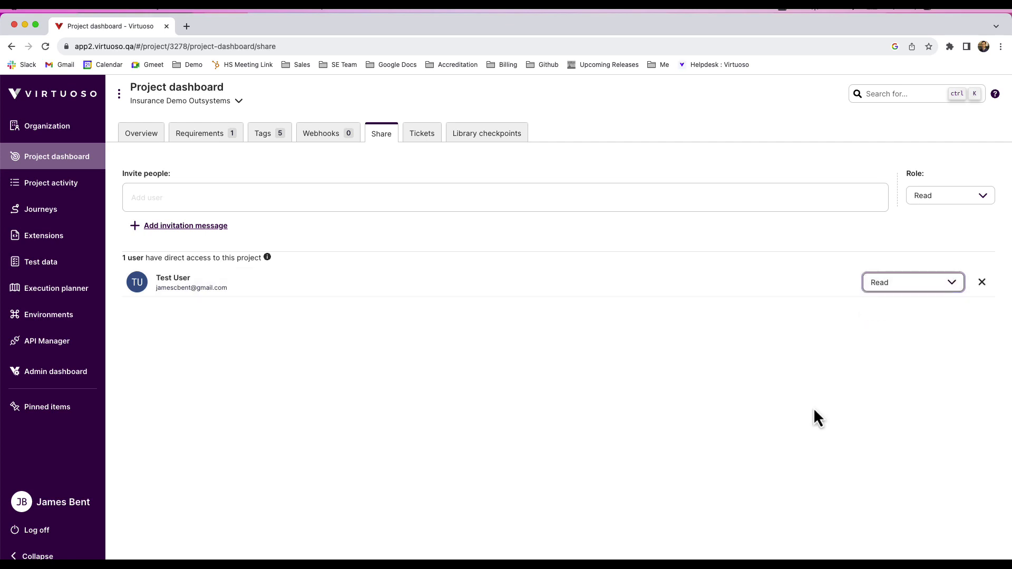
Create an organization role named "Read Only Run Tests" with Read access and the Execute journeys permission, and review its settings.
left_click(53, 138)
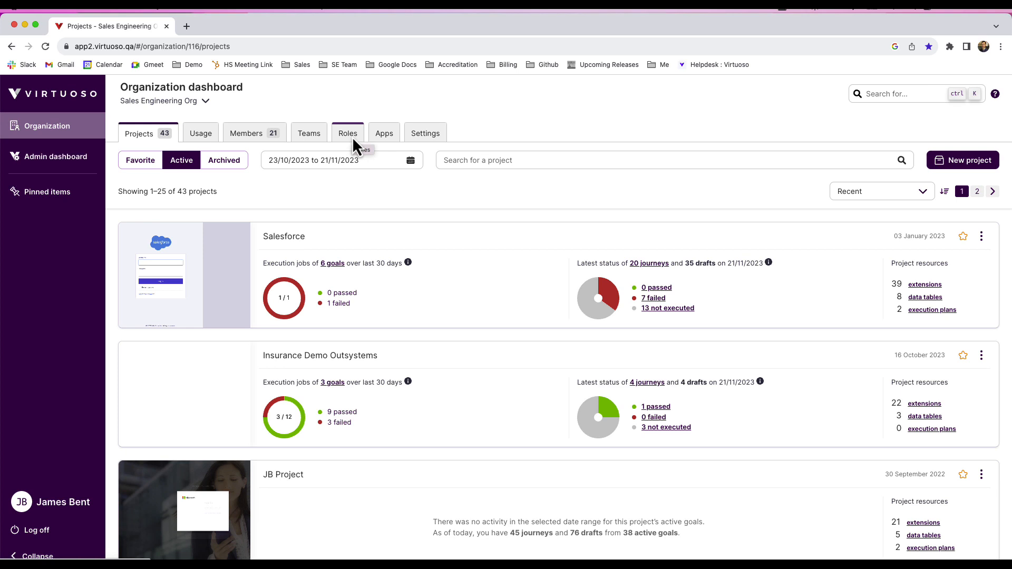
left_click(347, 136)
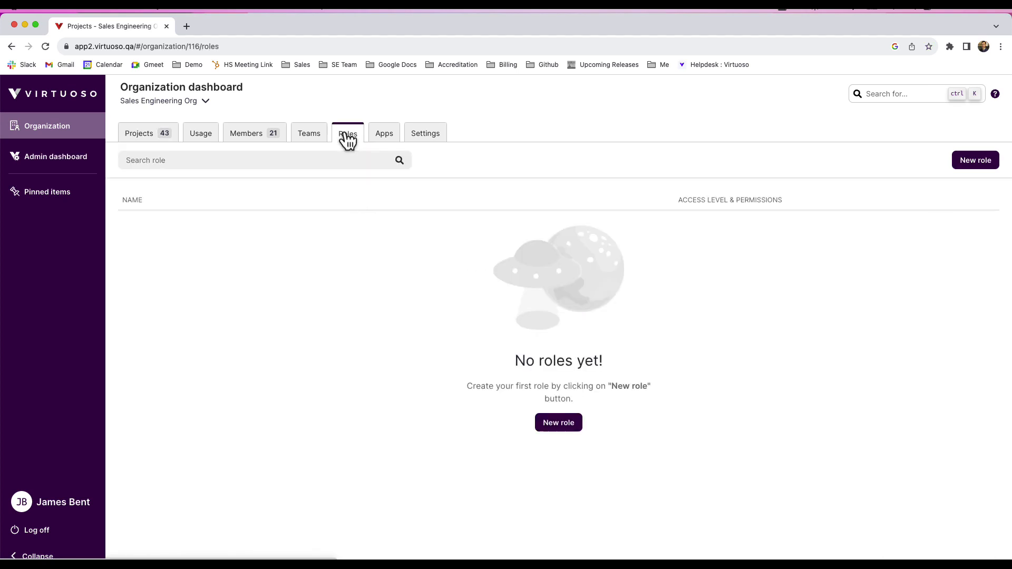
left_click(972, 168)
left_click(796, 166)
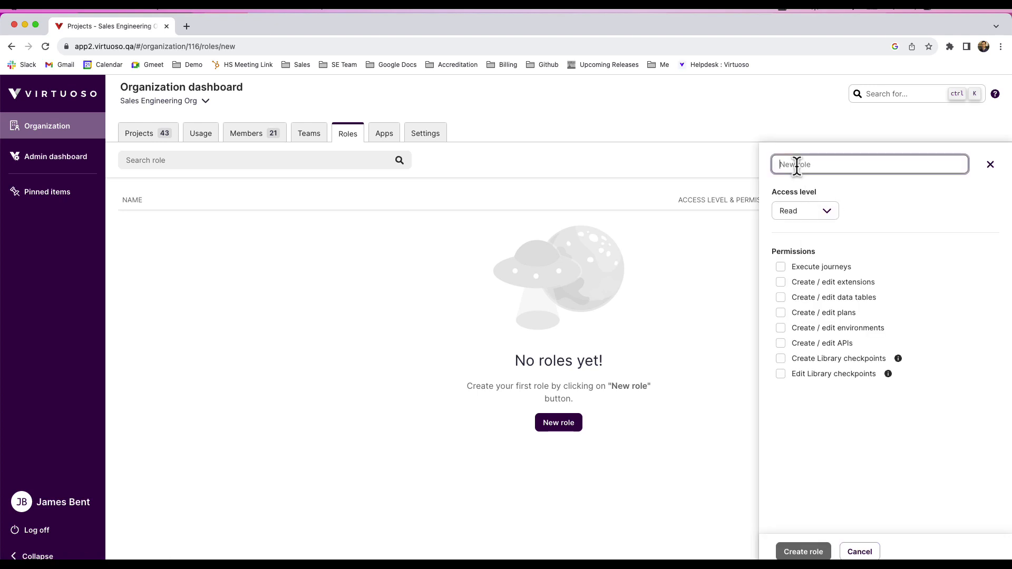
type("Read Only Run Tests")
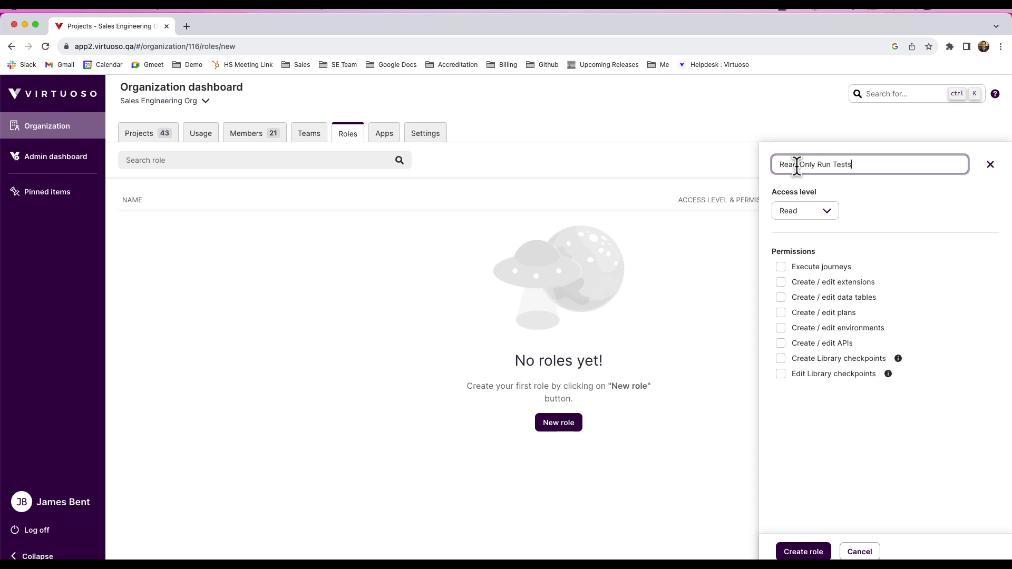
left_click(857, 209)
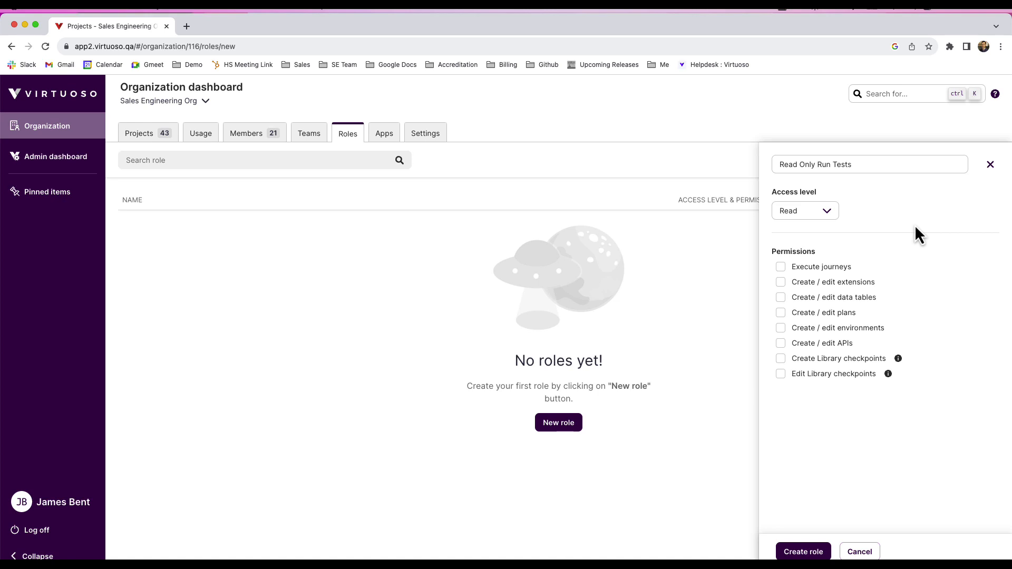
left_click(780, 267)
left_click(816, 554)
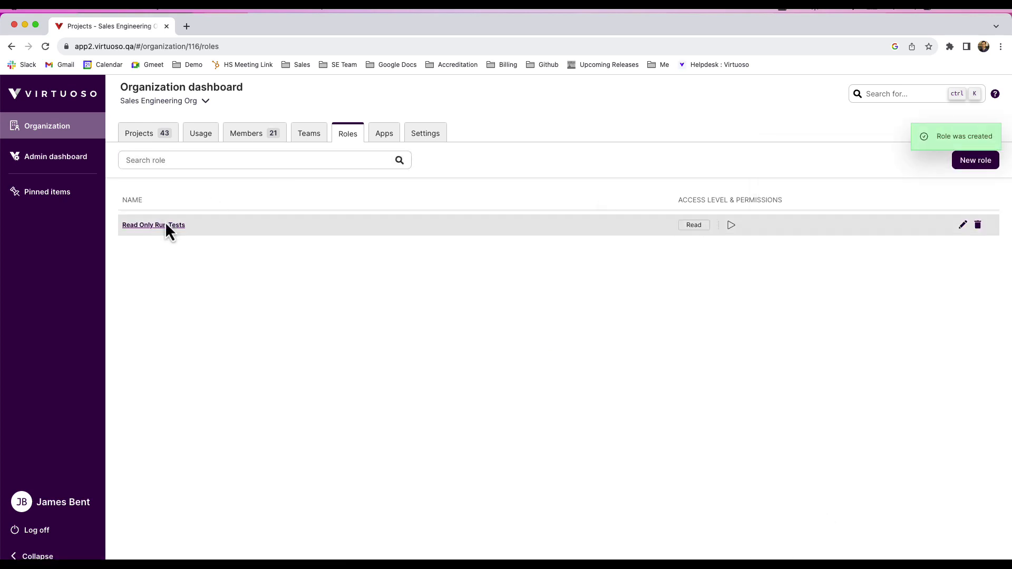
left_click(964, 225)
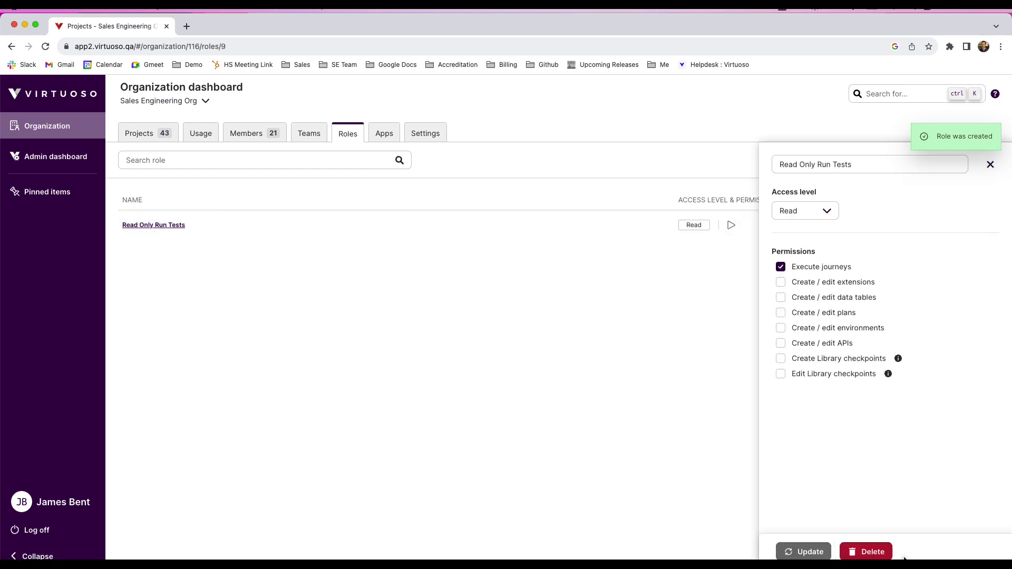
left_click(990, 165)
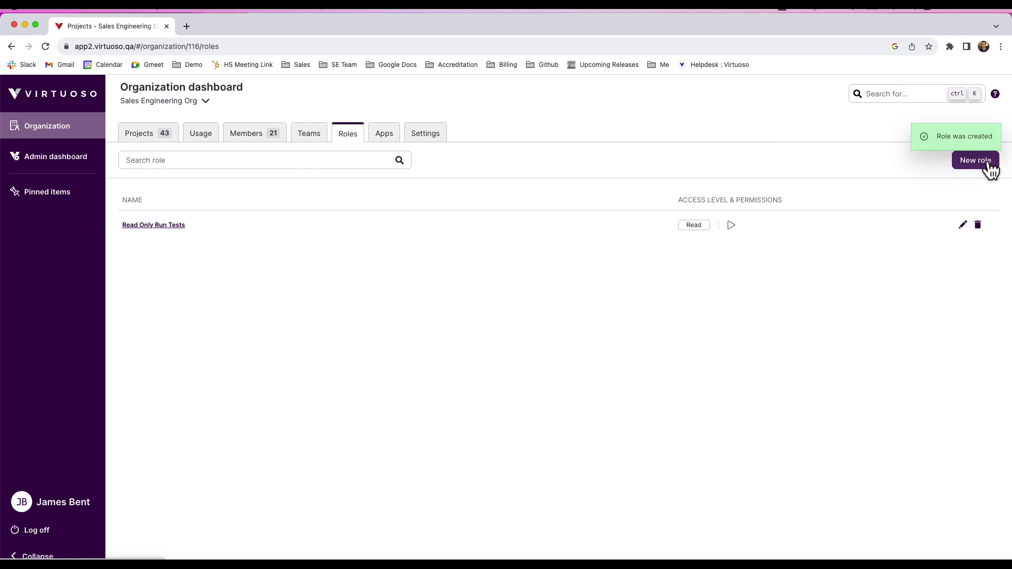
Start another organization role and name it "Edit, But Cannot Edit Library Checkpoints".
left_click(975, 160)
left_click(869, 165)
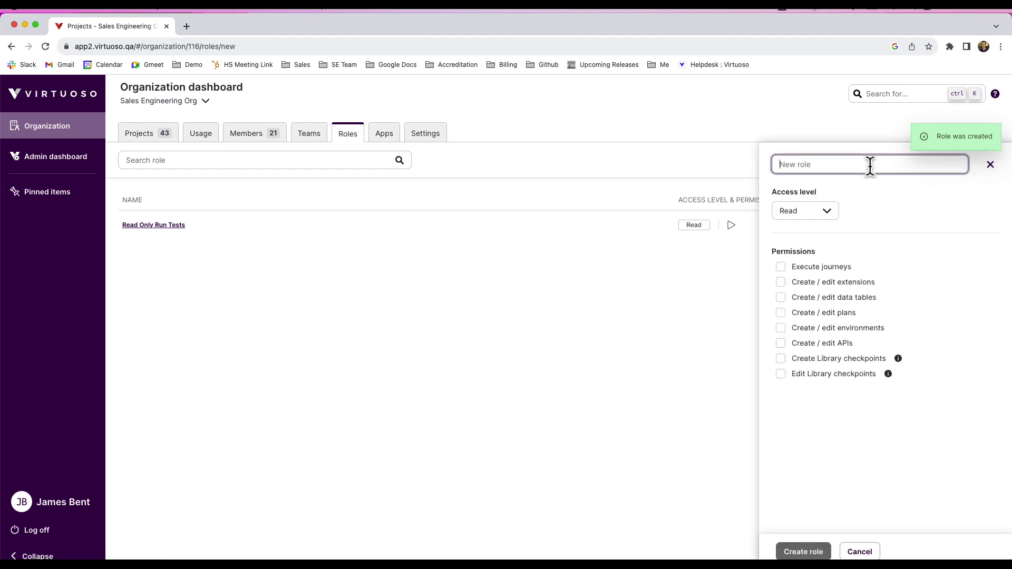
type("Edit, But Cannot Edit")
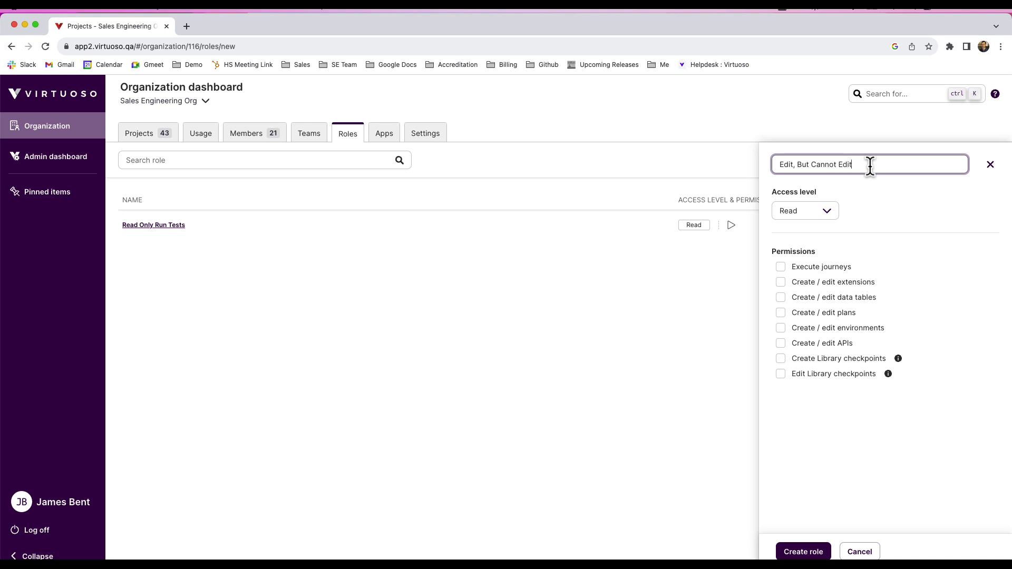
type(" Library Checkpoints")
left_click(911, 226)
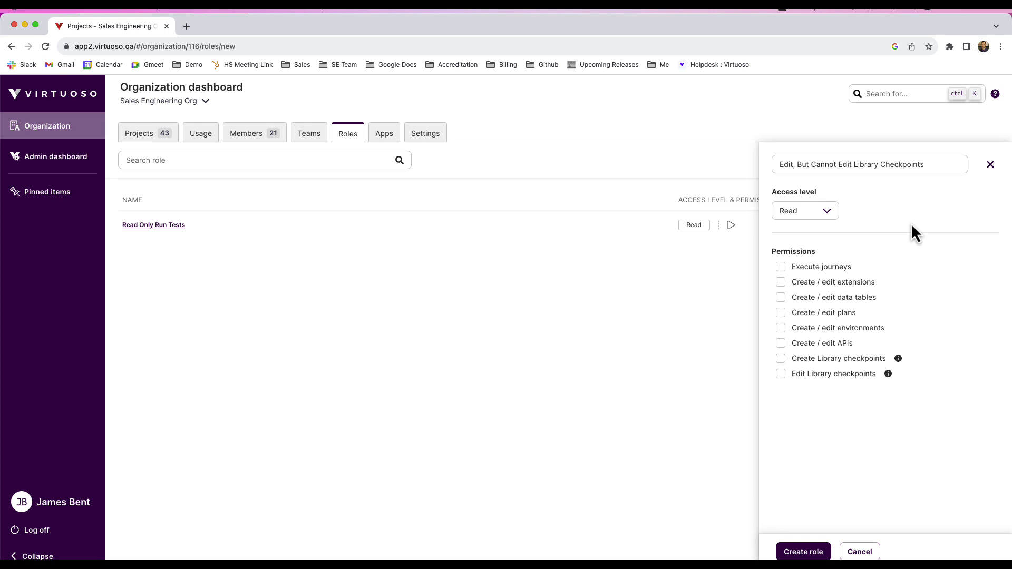
Create the role with Write access and every permission except Edit Library checkpoints.
left_click(779, 268)
left_click(781, 297)
left_click(781, 313)
left_click(781, 343)
left_click(780, 358)
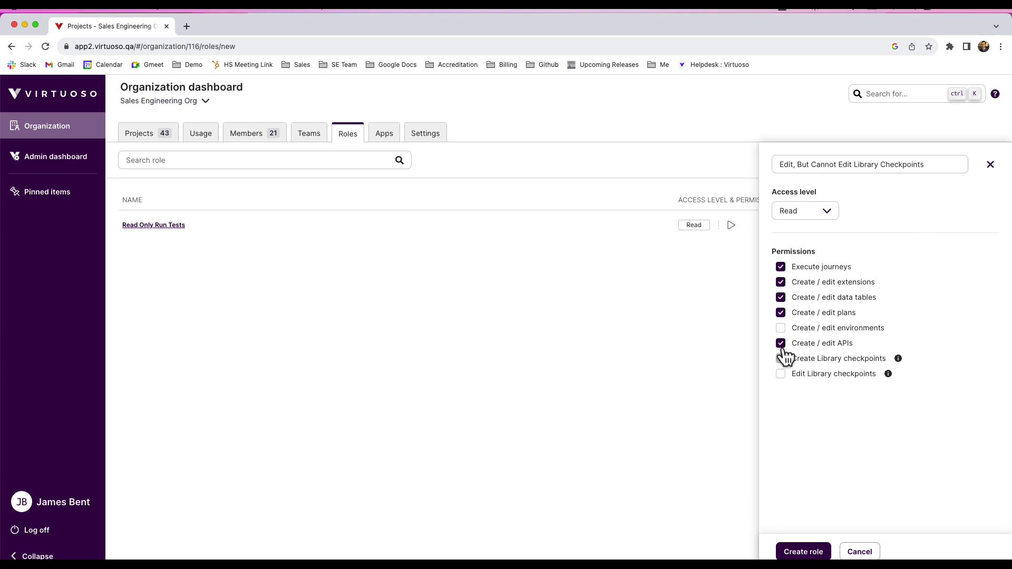
left_click(780, 328)
left_click(826, 212)
left_click(801, 222)
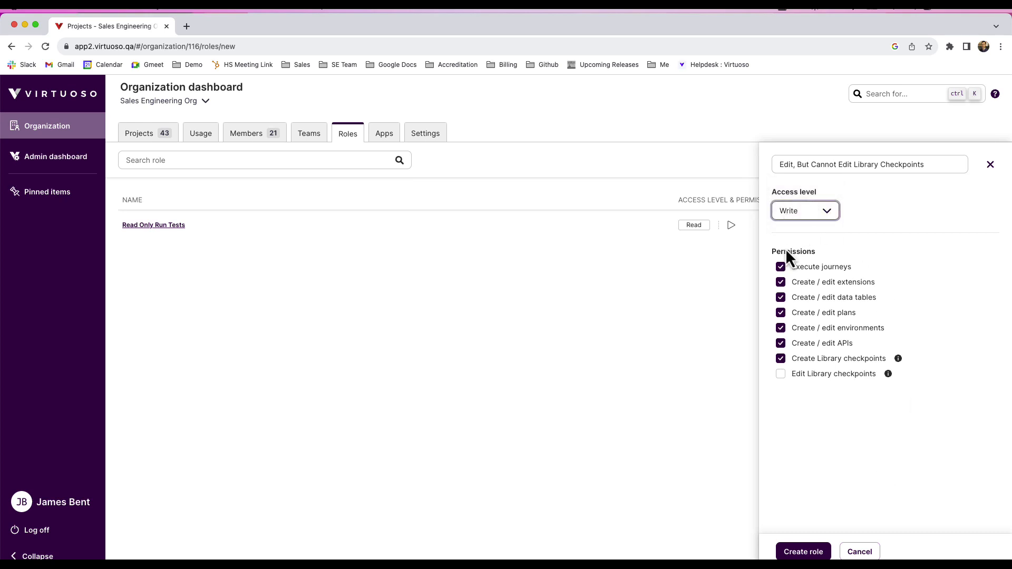
left_click(802, 552)
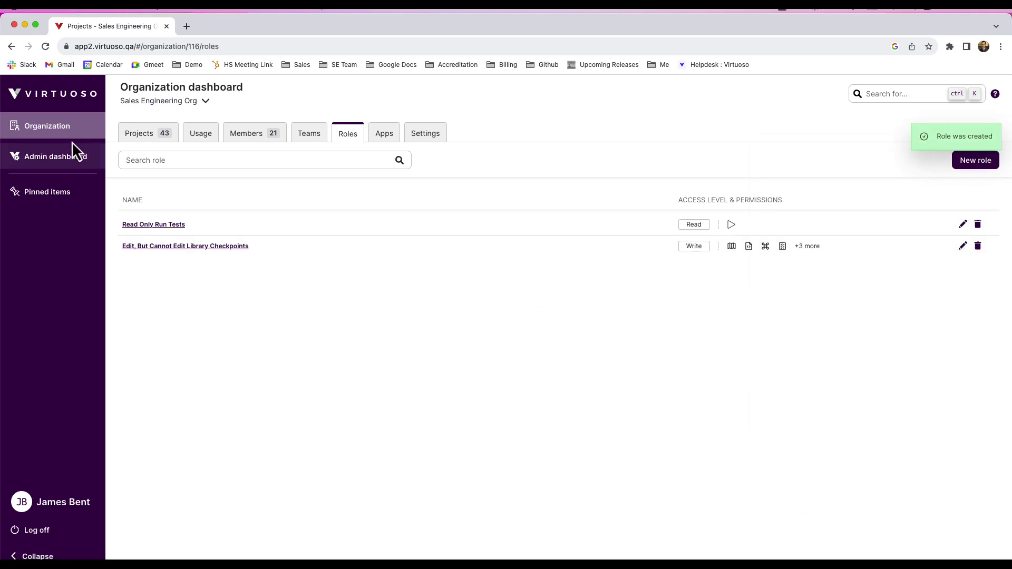
Return to the Insurance Demo Outsystems project's sharing settings and check that the custom roles are offered for the test user.
left_click(55, 136)
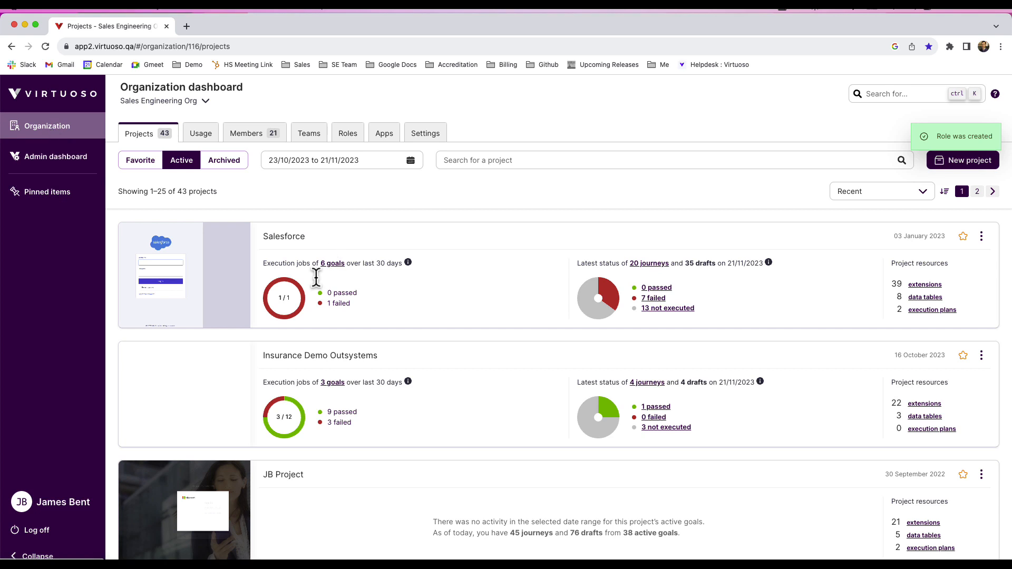
left_click(320, 357)
left_click(385, 134)
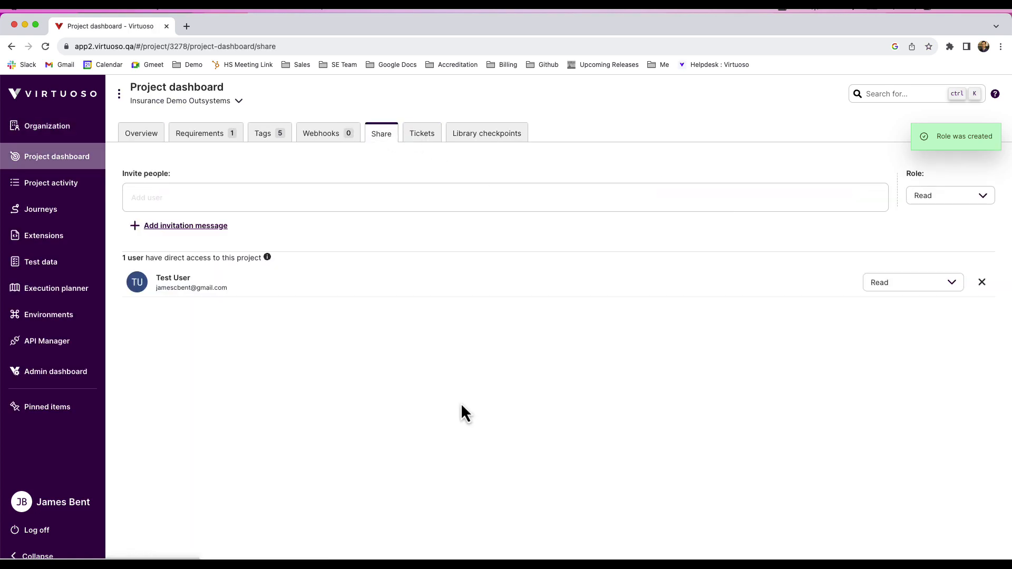
left_click(936, 286)
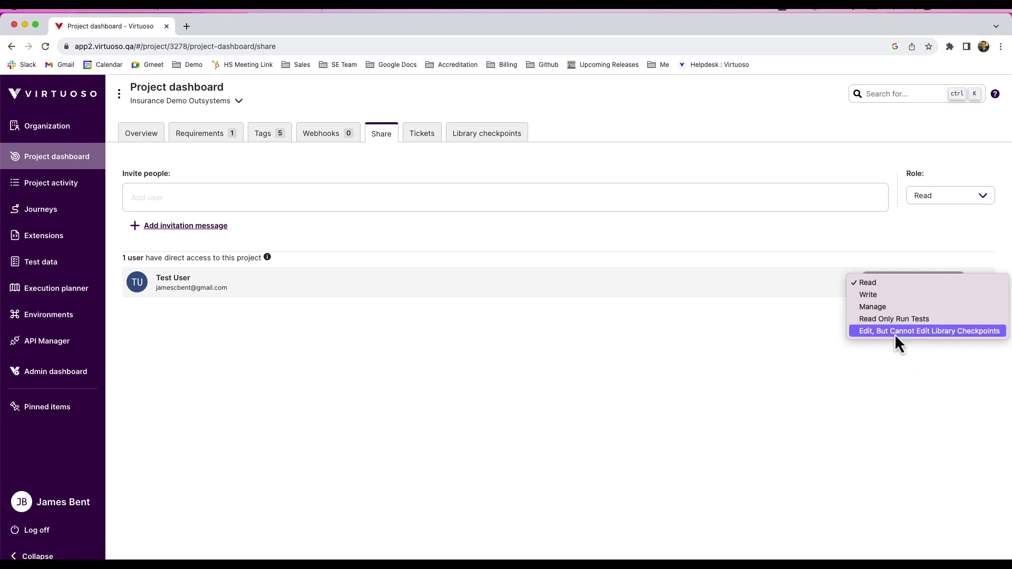
left_click(683, 423)
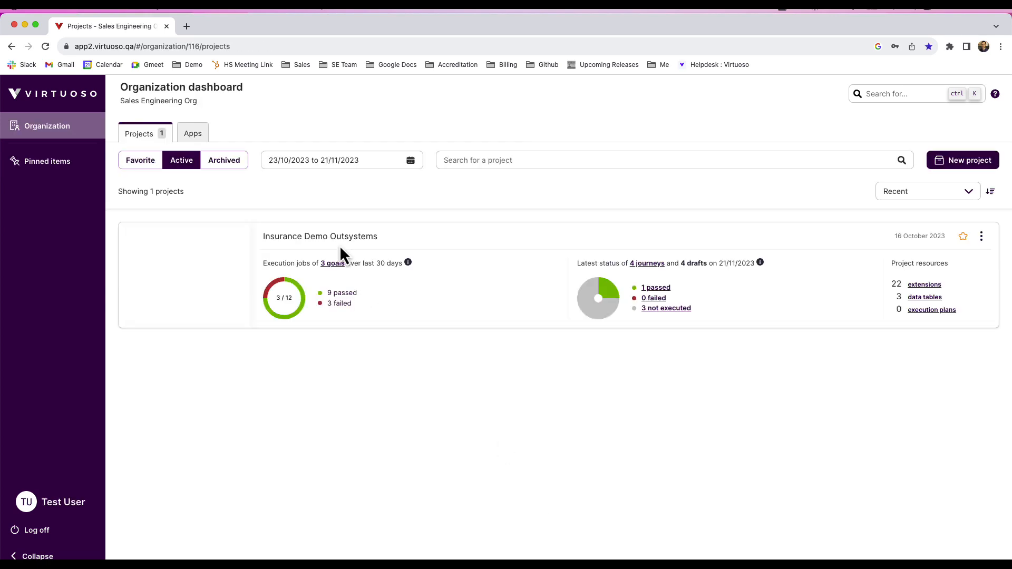
As the test user, open the Customer // Policy // Claim journey in the Vi-Insurance Demo goal and check its execution options.
left_click(310, 239)
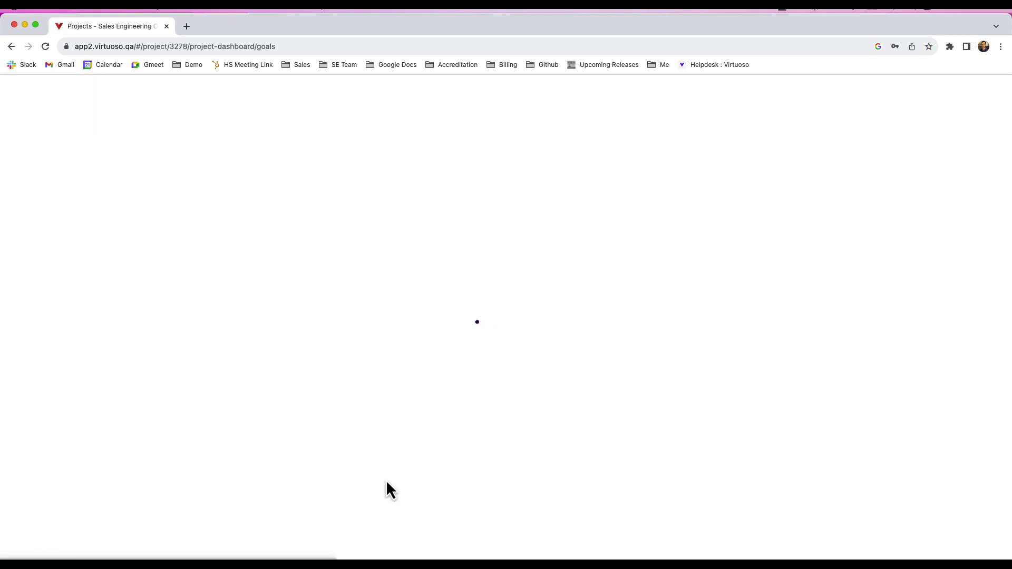
left_click(355, 242)
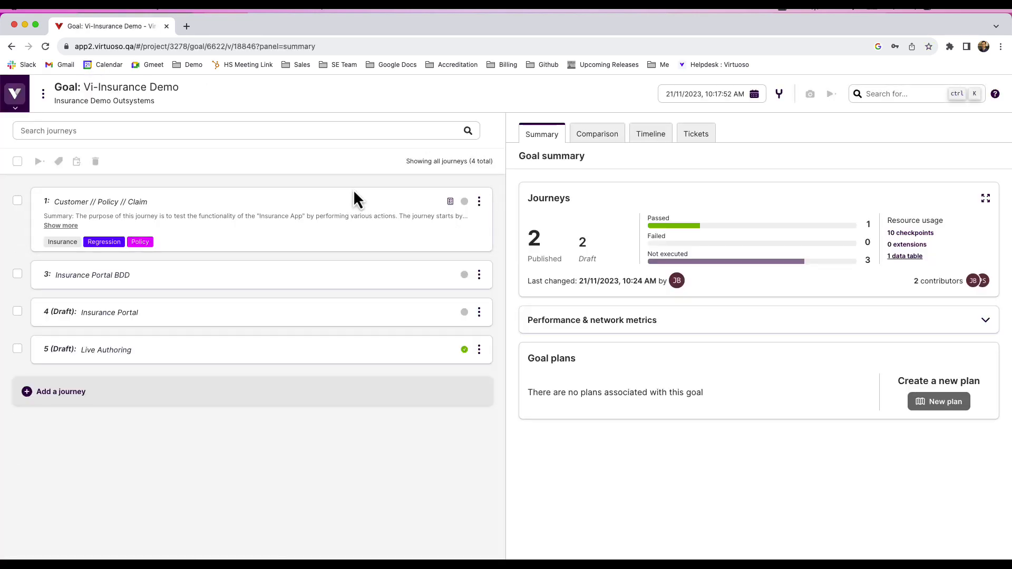
left_click(369, 196)
left_click(484, 158)
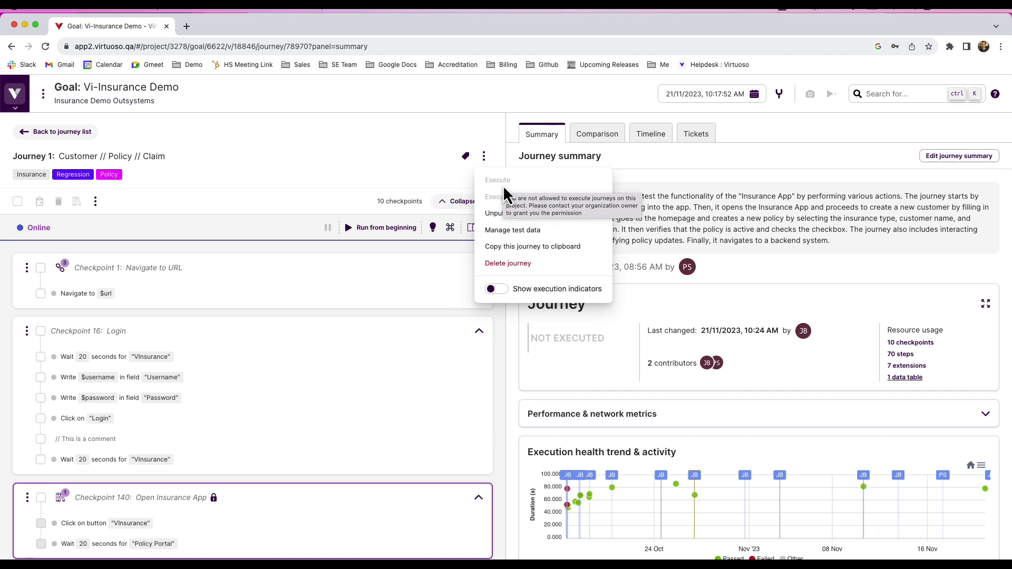
Try to add the step Click on "login" after the Navigate to $url step in Checkpoint 1, and discard the draft.
left_click(86, 296)
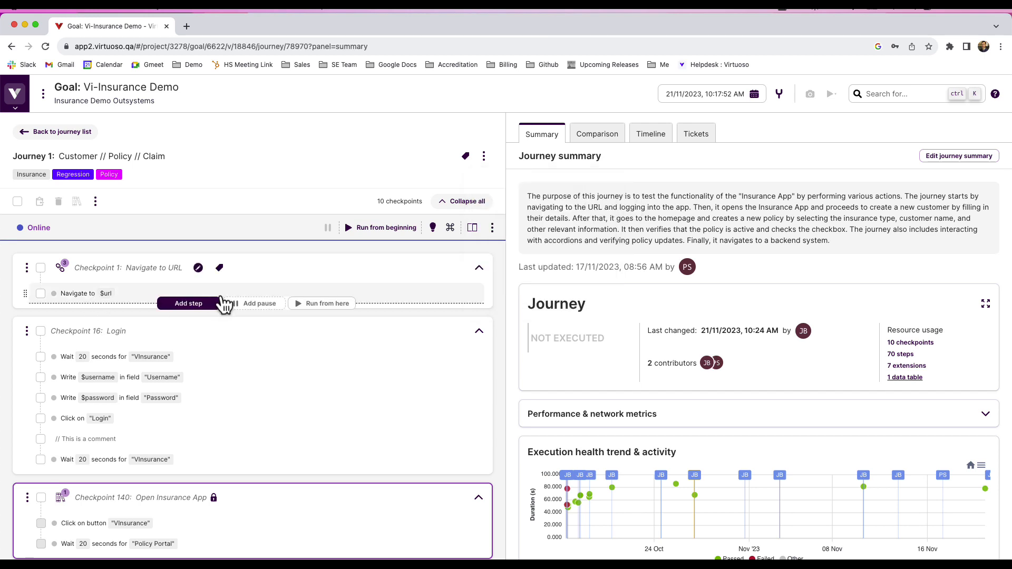
left_click(191, 304)
type("Click on ")
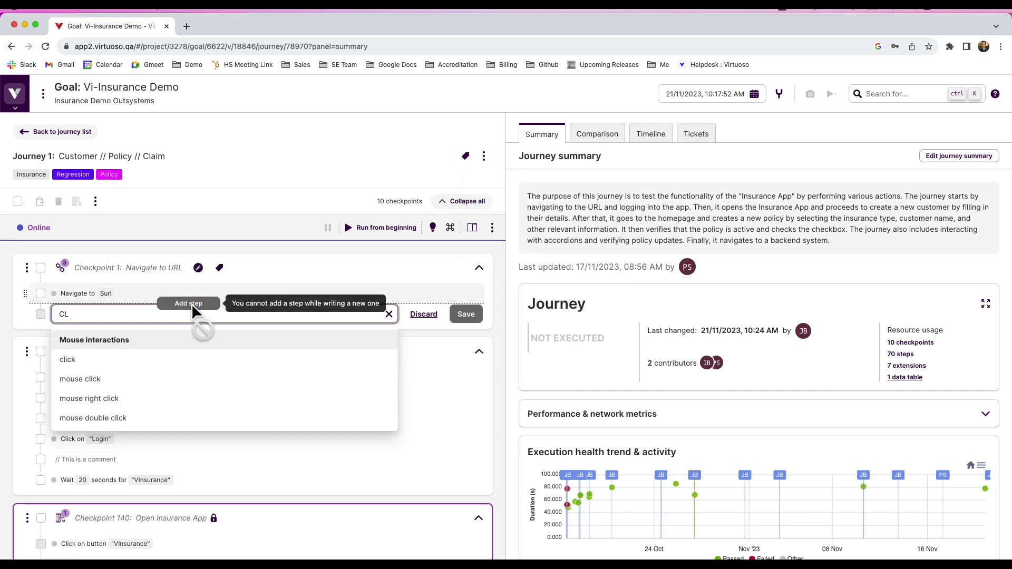
type("\"login\"")
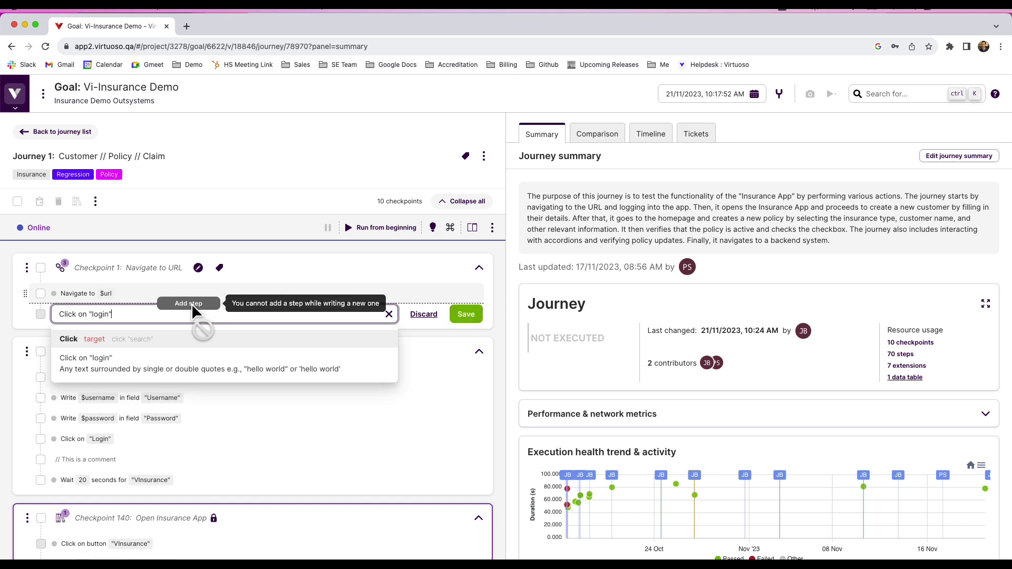
key("Return")
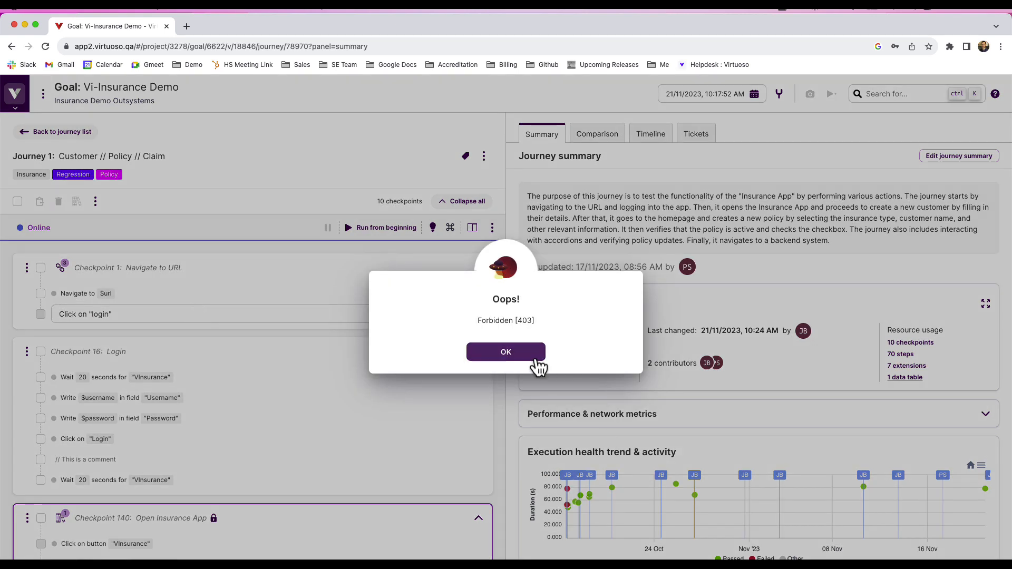
left_click(522, 354)
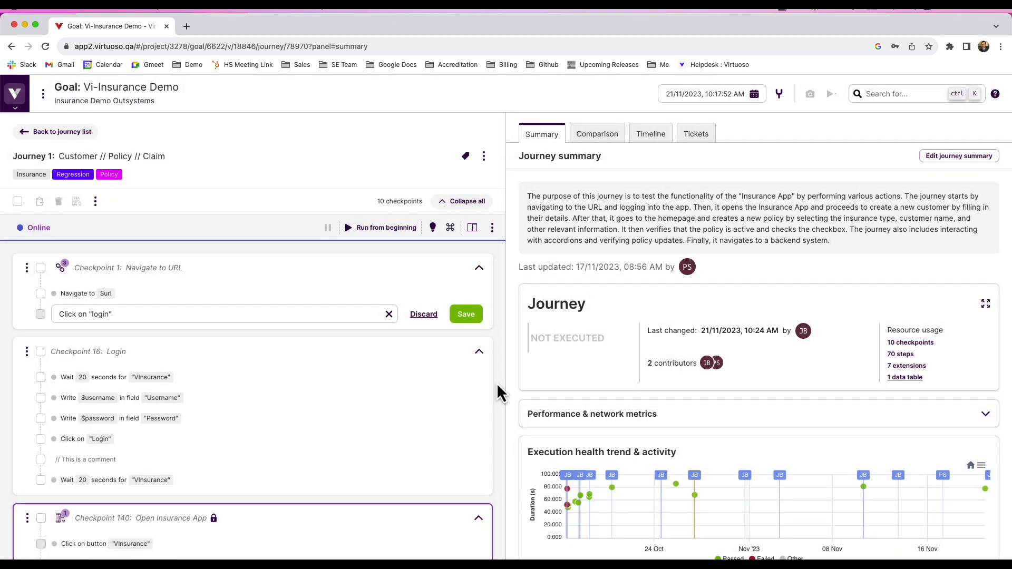
left_click(424, 314)
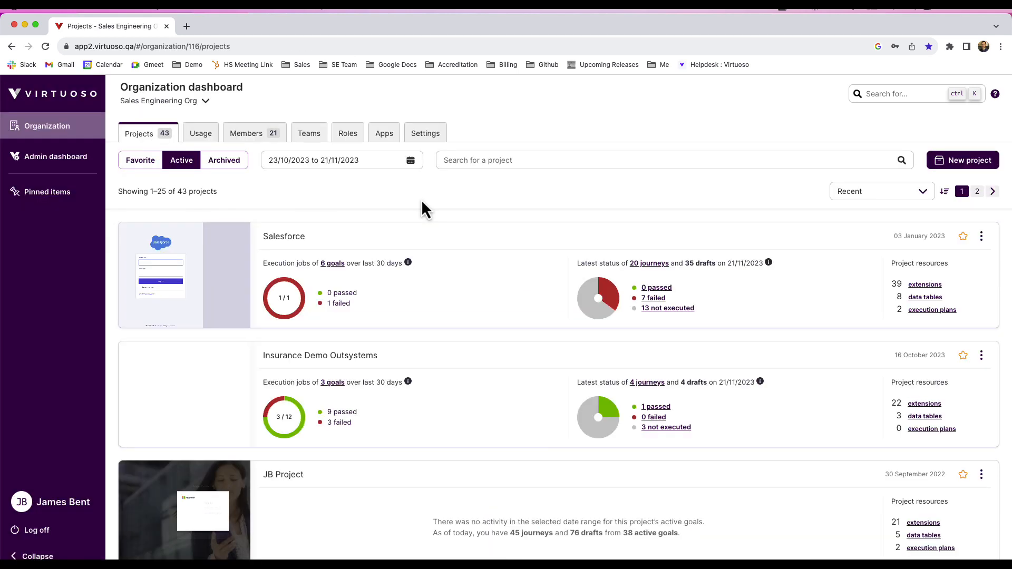
From the organization owner's account, assign the Read Only Run Tests role to the test user on the Insurance Demo Outsystems project.
left_click(340, 357)
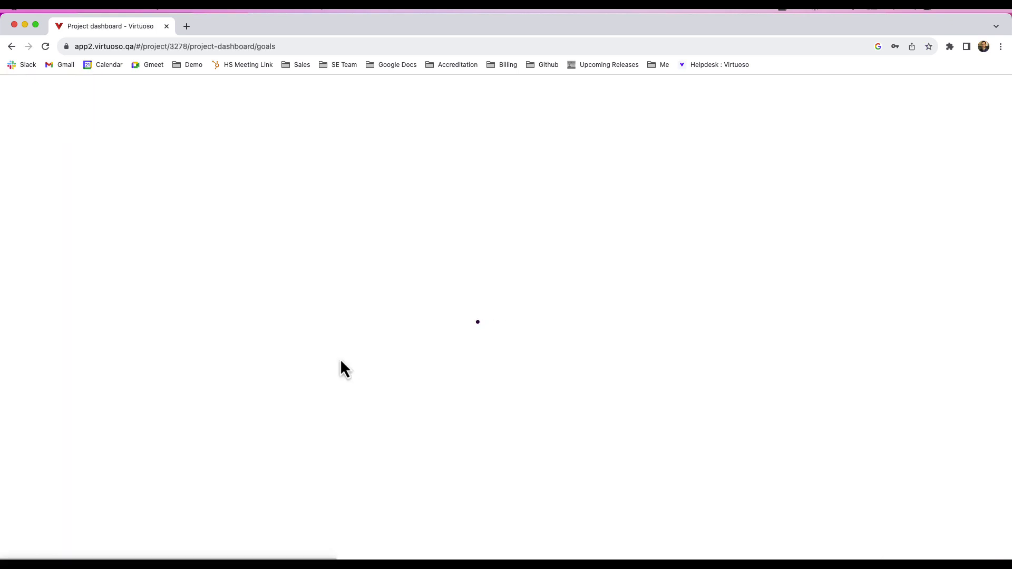
left_click(392, 145)
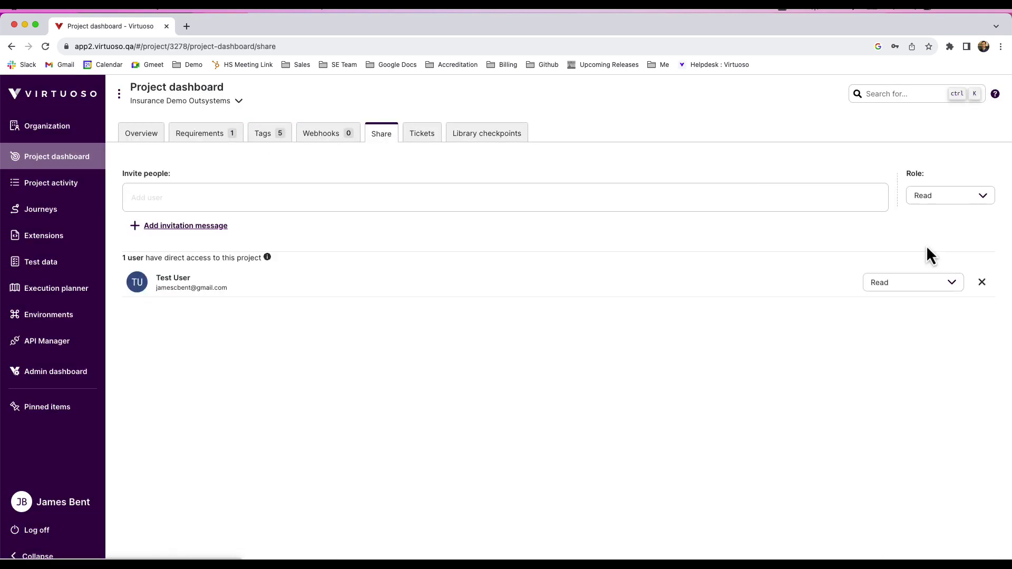
left_click(937, 276)
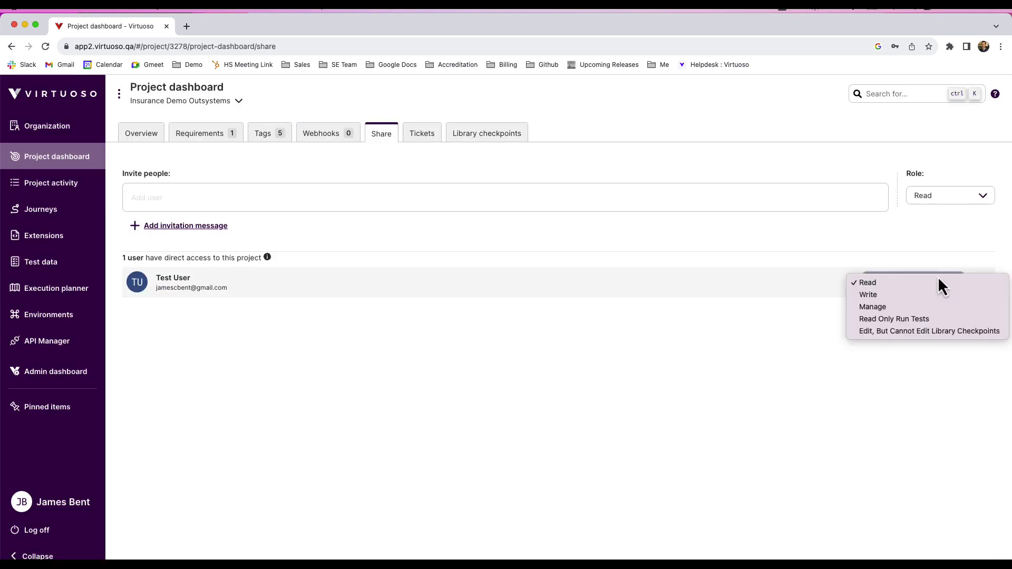
left_click(906, 320)
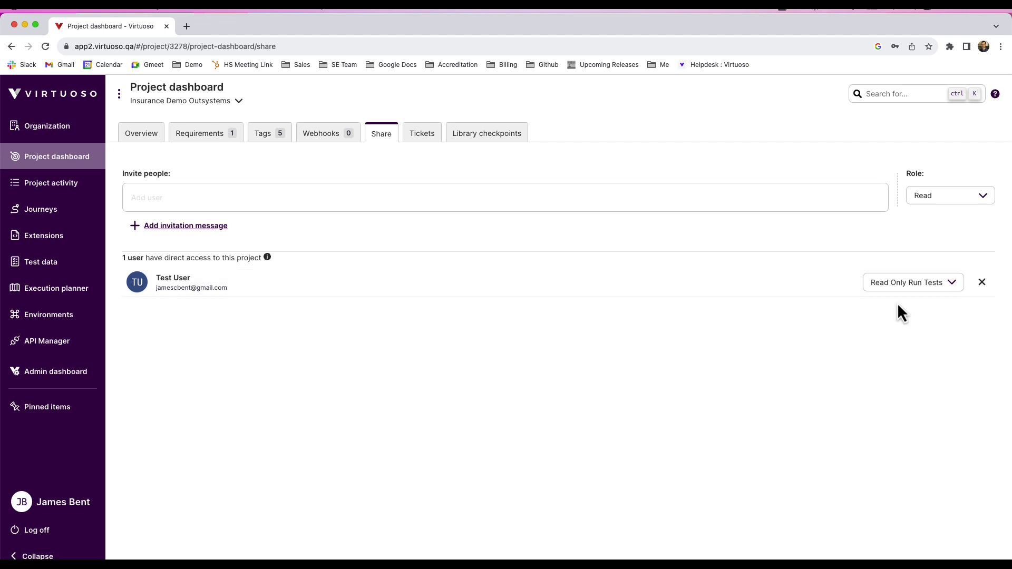
Switch to the test user's account and open the Customer // Policy // Claim journey in the Insurance Demo Outsystems project's Vi-Insurance Demo goal.
left_click(52, 537)
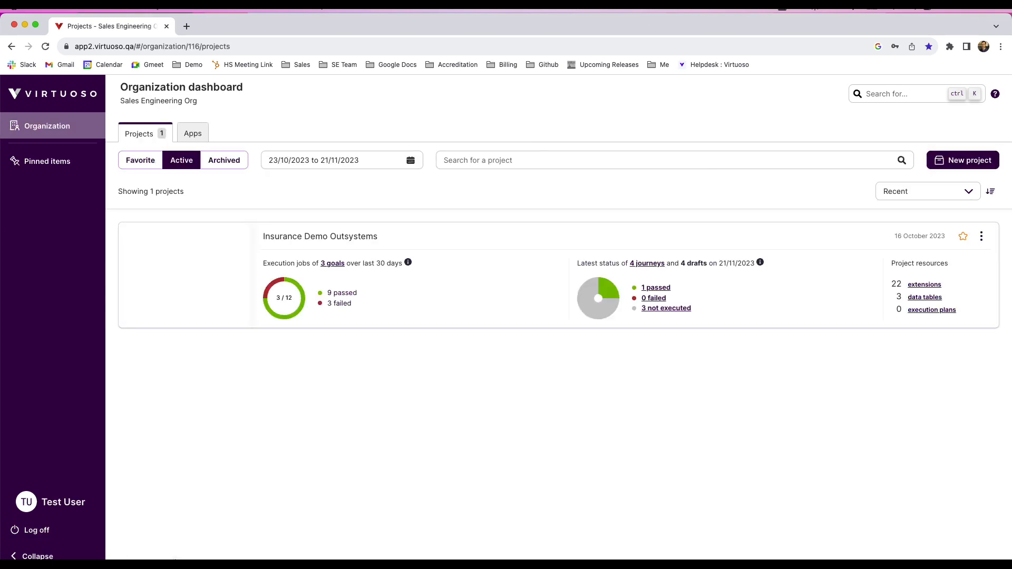
left_click(333, 236)
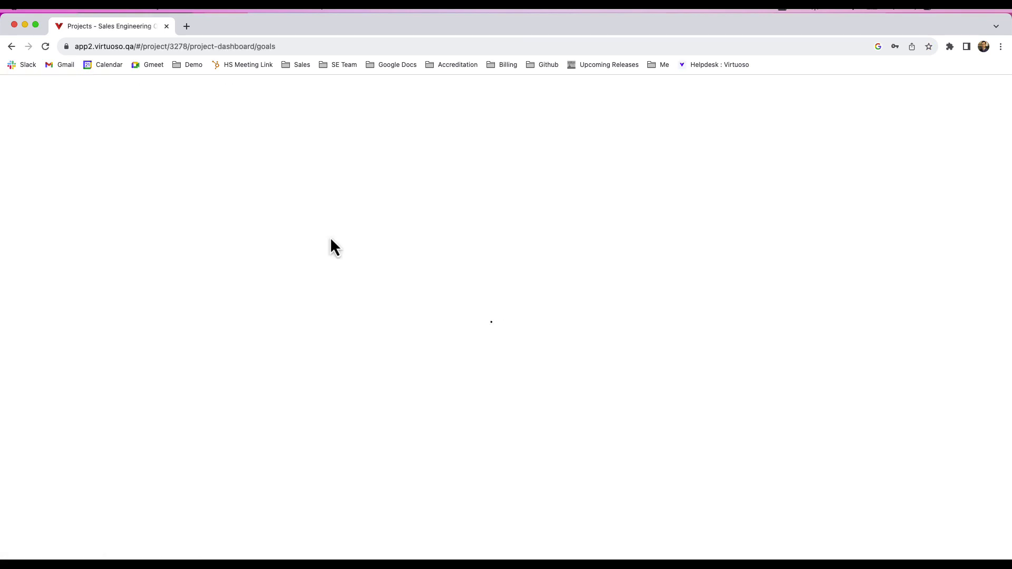
left_click(377, 238)
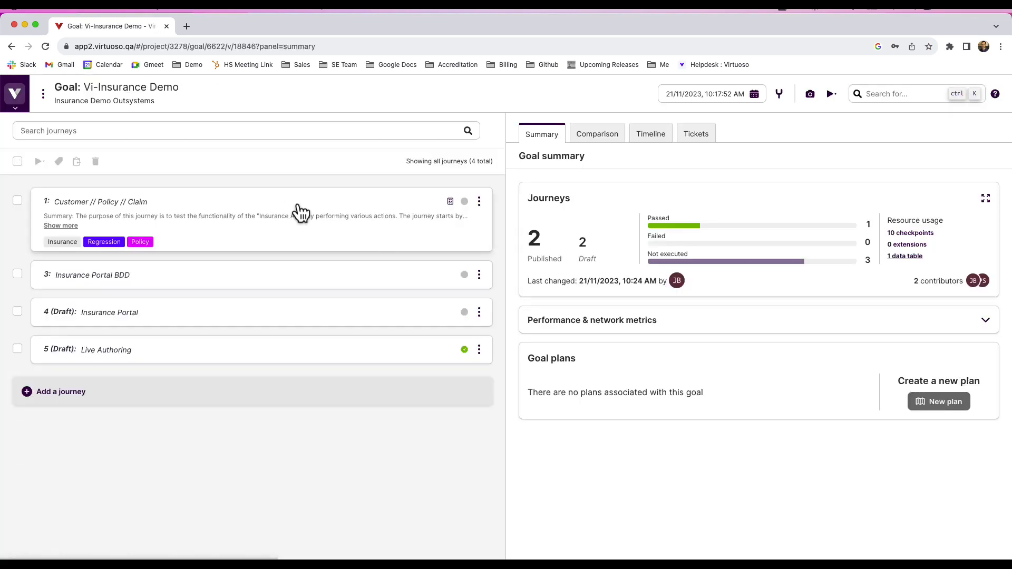
left_click(285, 210)
Try to add the step Click on "login" after the Navigate to $url step in Checkpoint 1.
left_click(243, 304)
type("Click on \"login\"")
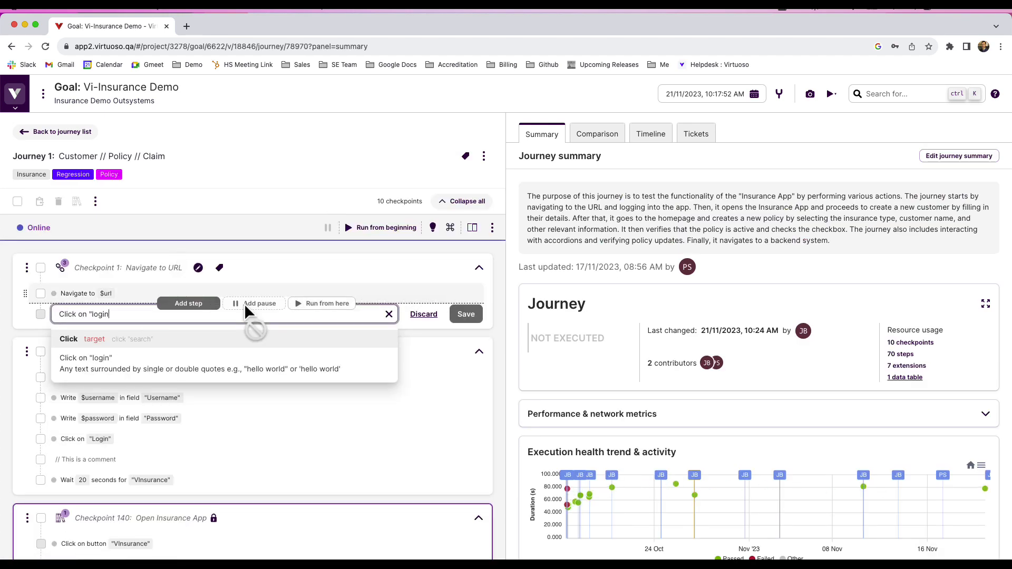
key("Return")
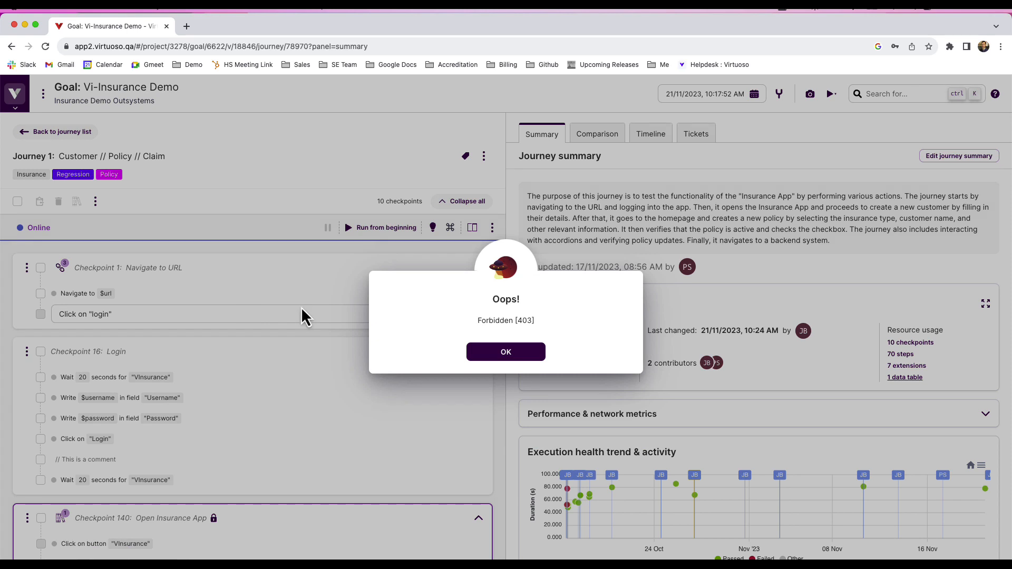
left_click(527, 357)
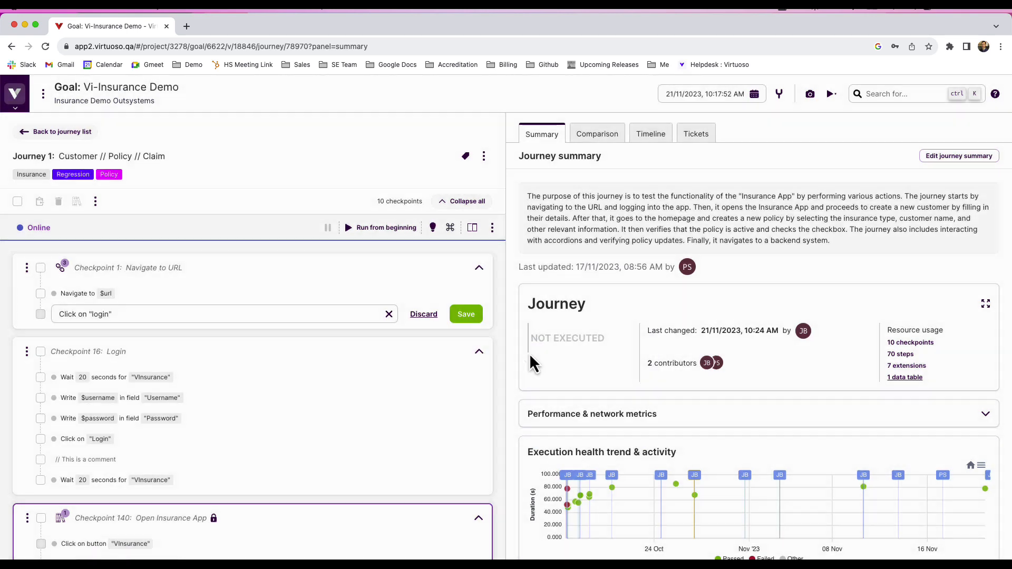
Search the project's extensions for TestExt and try to create a new project extension with that name.
left_click(6, 104)
left_click(45, 235)
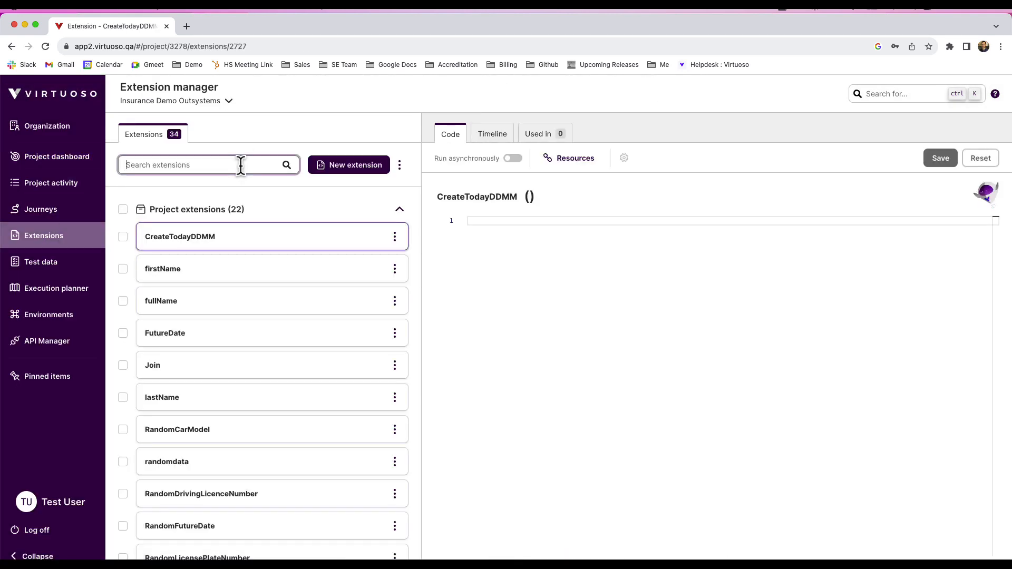
left_click(270, 164)
type("TestExt")
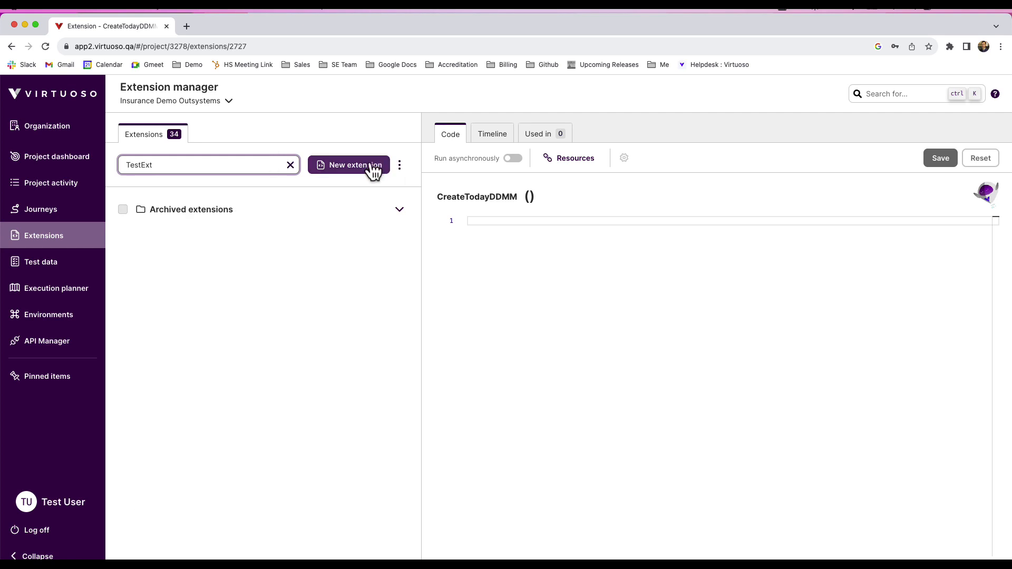
left_click(370, 165)
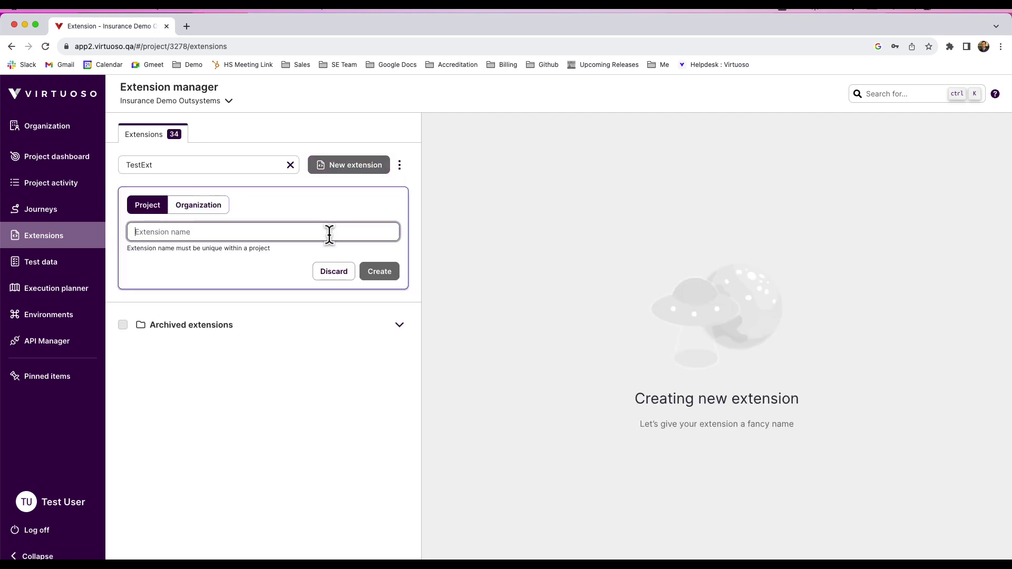
type("Text")
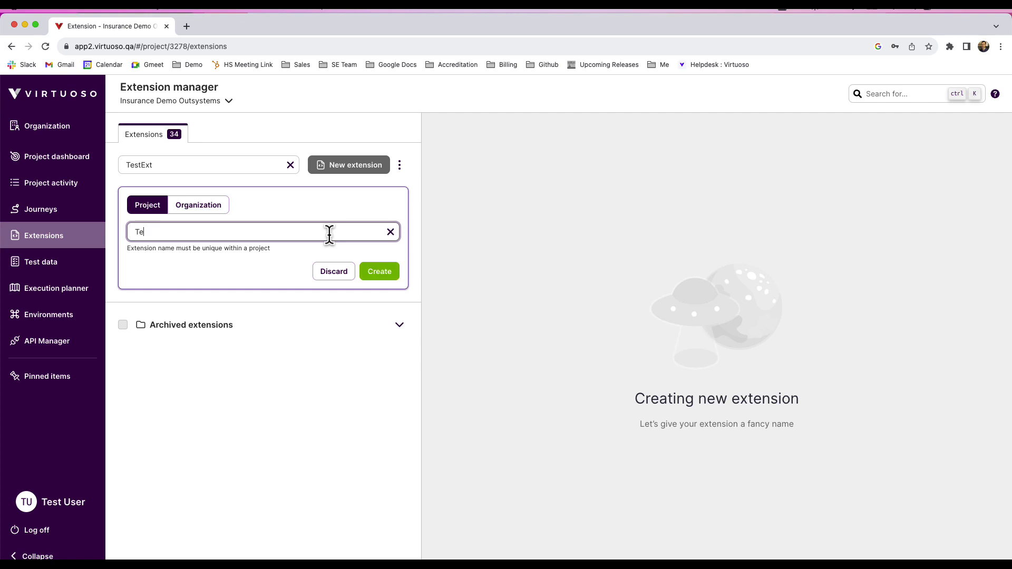
left_click(385, 278)
left_click(502, 359)
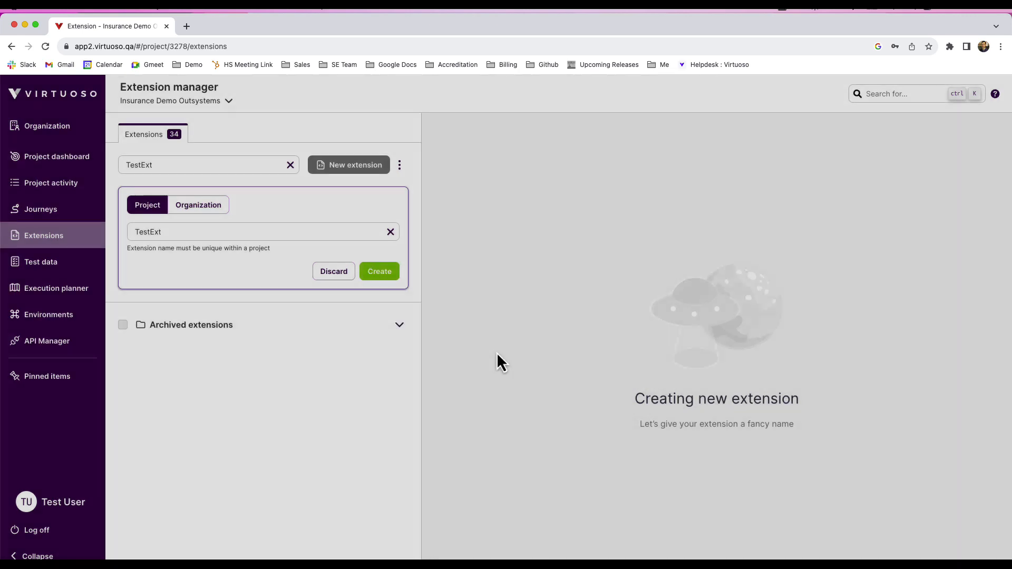
Return to the Vi-Insurance Demo goal and execute the Customer // Policy // Claim journey with the default execution.
left_click(71, 159)
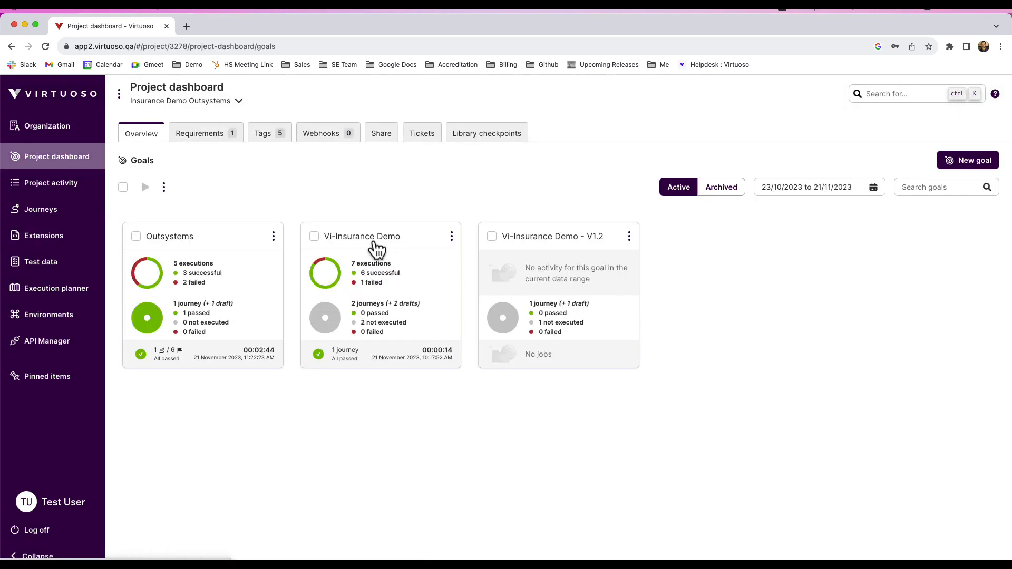
left_click(373, 243)
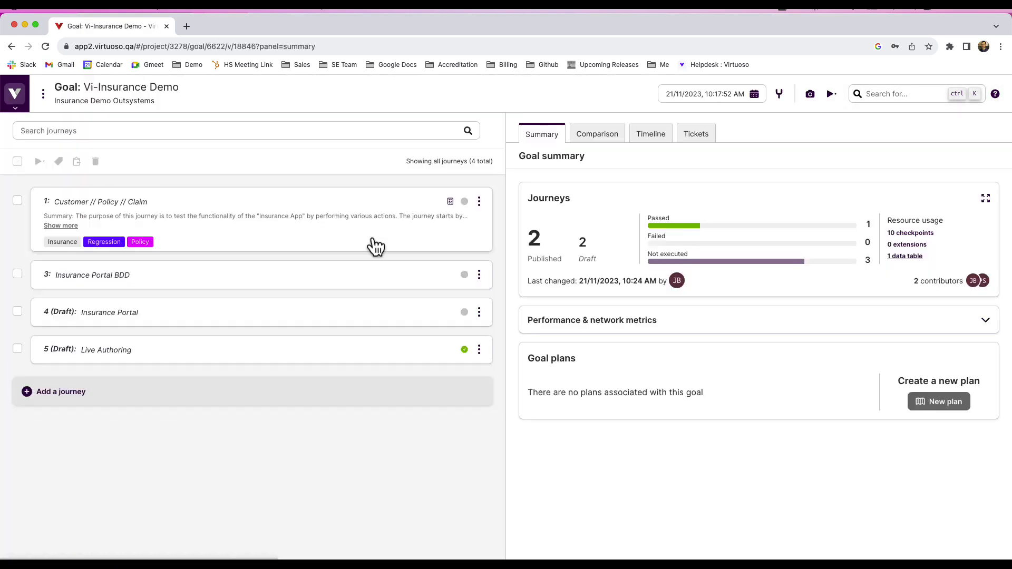
left_click(346, 208)
left_click(484, 156)
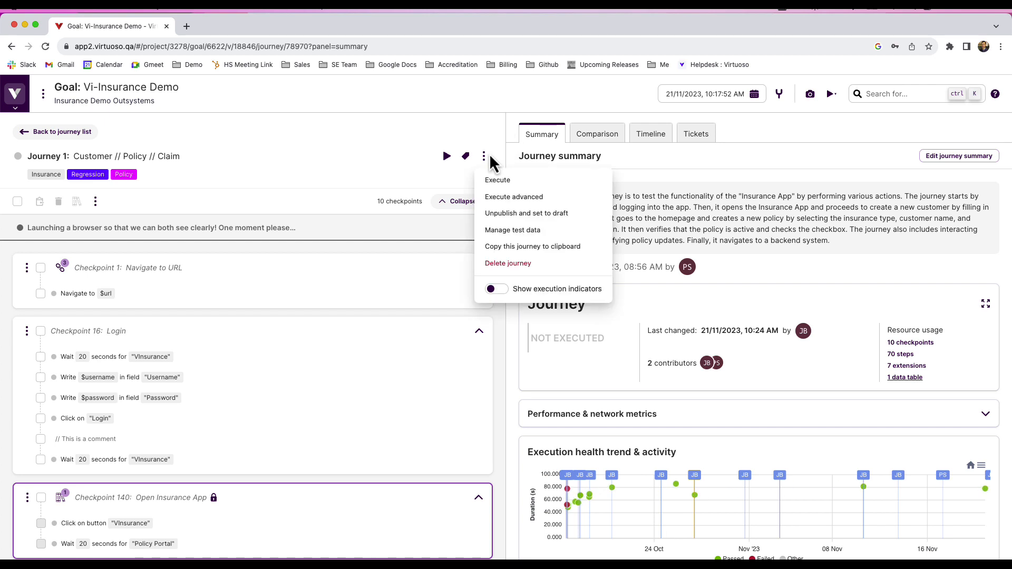
left_click(511, 182)
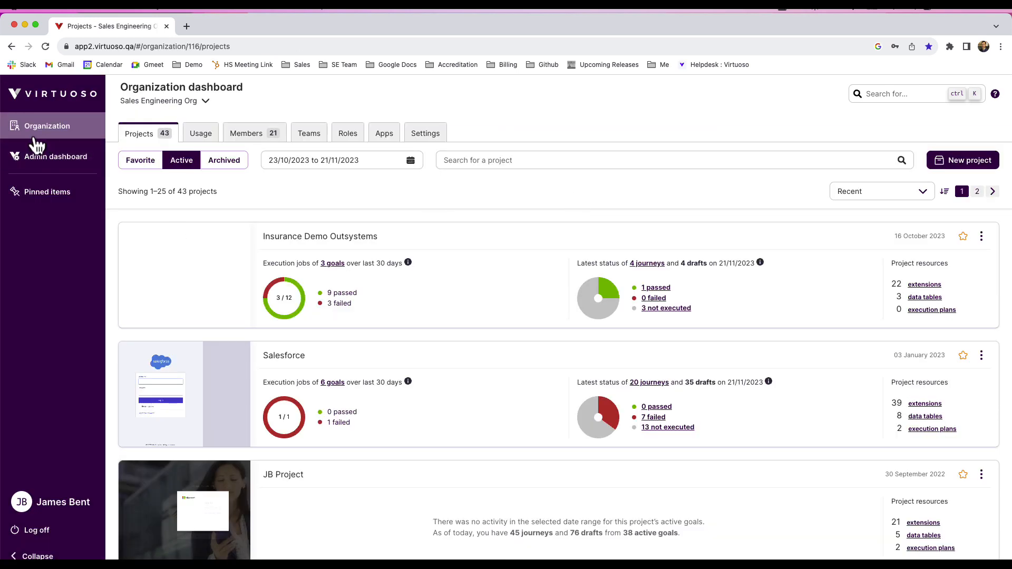
From the organization owner's account, open the list of custom roles for Sales Engineering Org.
left_click(343, 141)
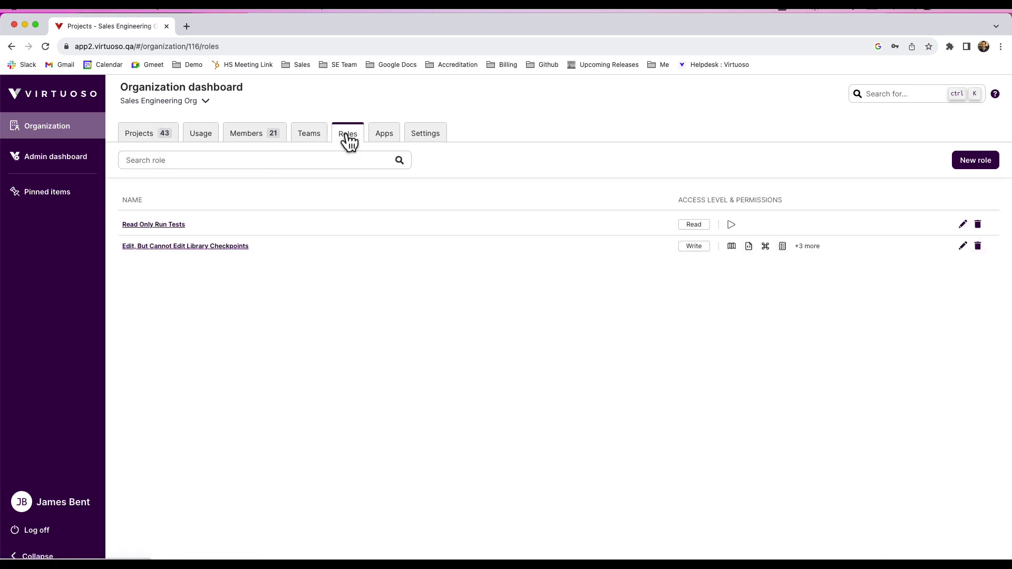